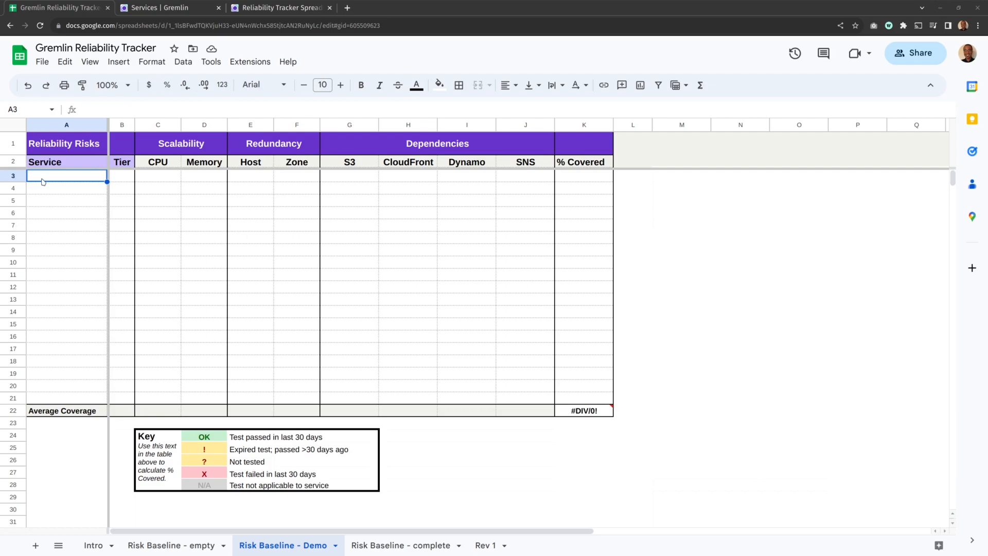
- List the services API, Auth, Backend and Worker in the Service column, starting in cell A3
type("API")
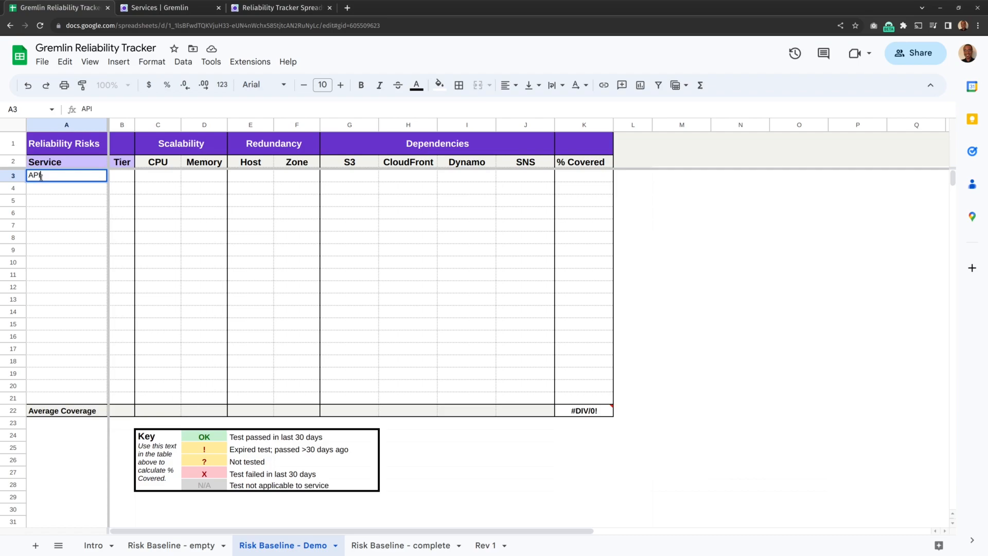
key("Return")
type("Auth")
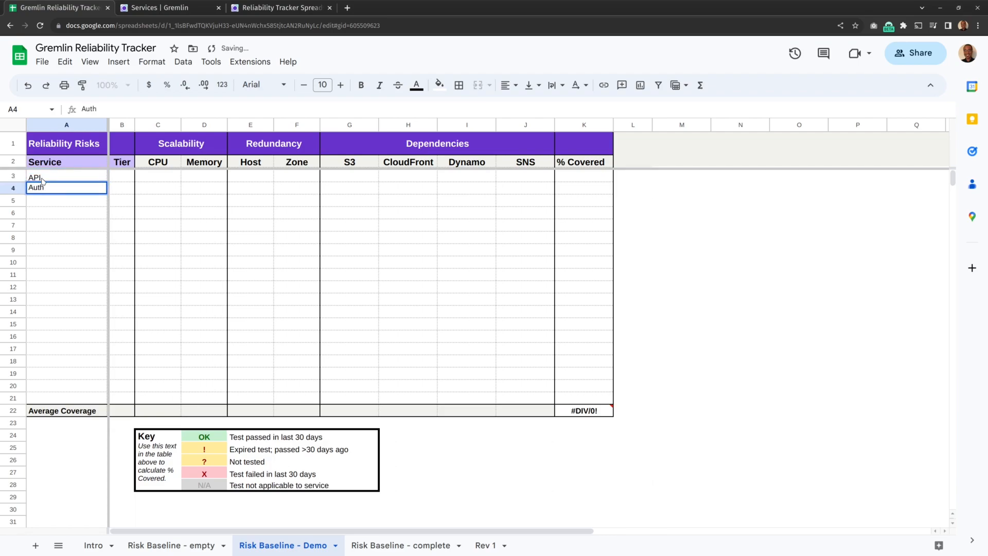
key("Return")
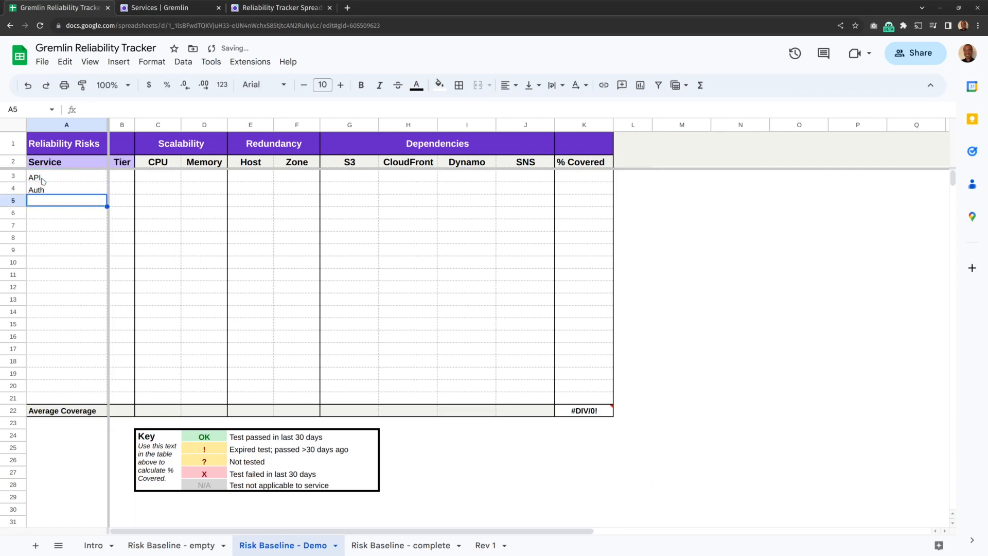
type("Backend")
key("Return")
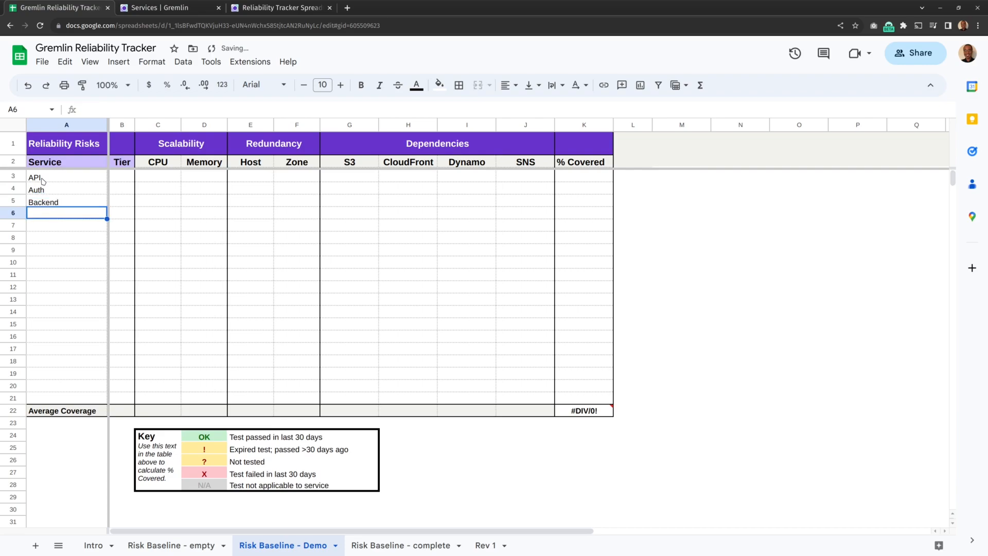
type("Worker")
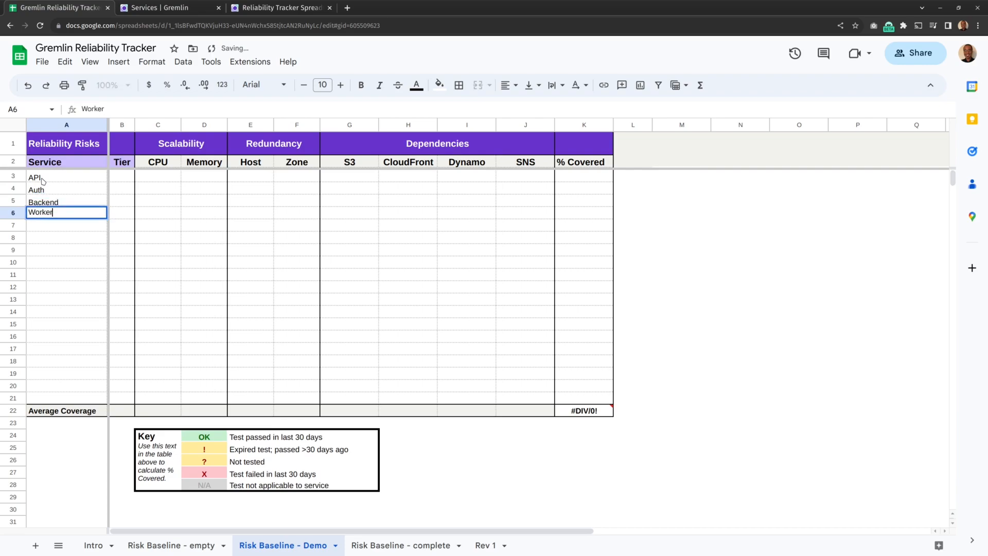
key("Tab")
- Enter the tiers: 1 for API, 1 for Auth, 3 for Backend and 2 for Worker
key("Up")
key("Up")
key("Up")
type("1")
key("Return")
type("1")
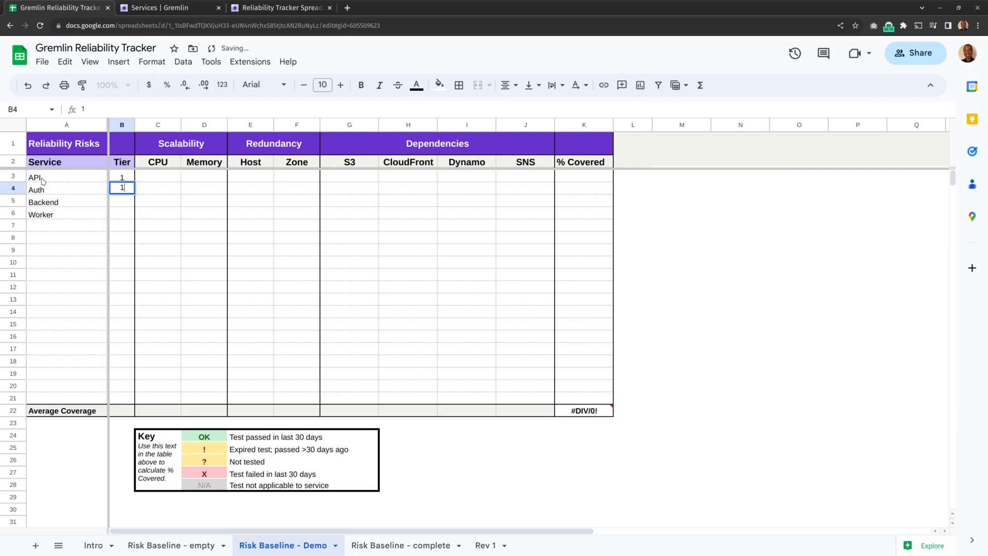
key("Return")
type("3")
key("Return")
type("2")
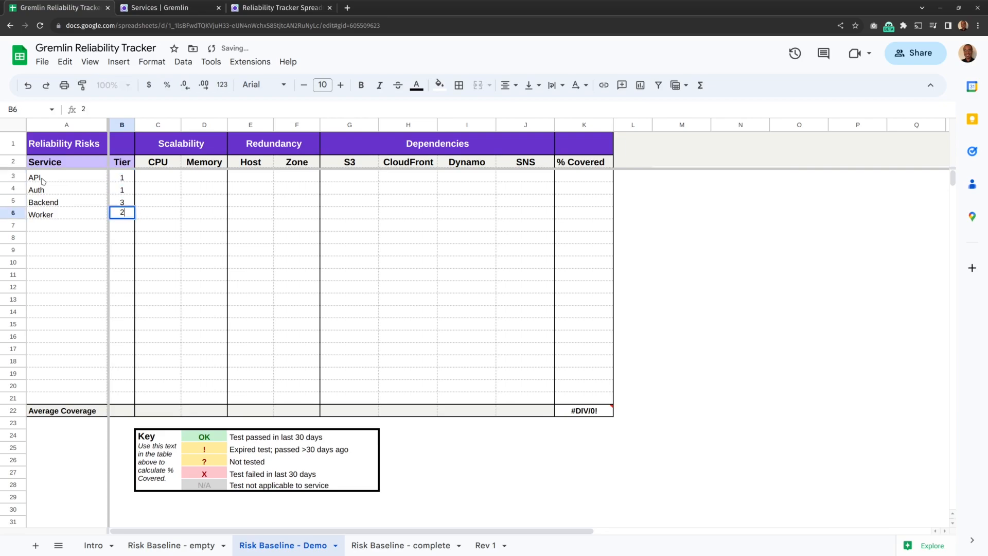
key("Tab")
- Review the test column headings one by one, from CPU and Memory through Host and Zone to the S3, CloudFront, Dynamo and SNS dependencies
key("Up")
key("Up")
key("Up")
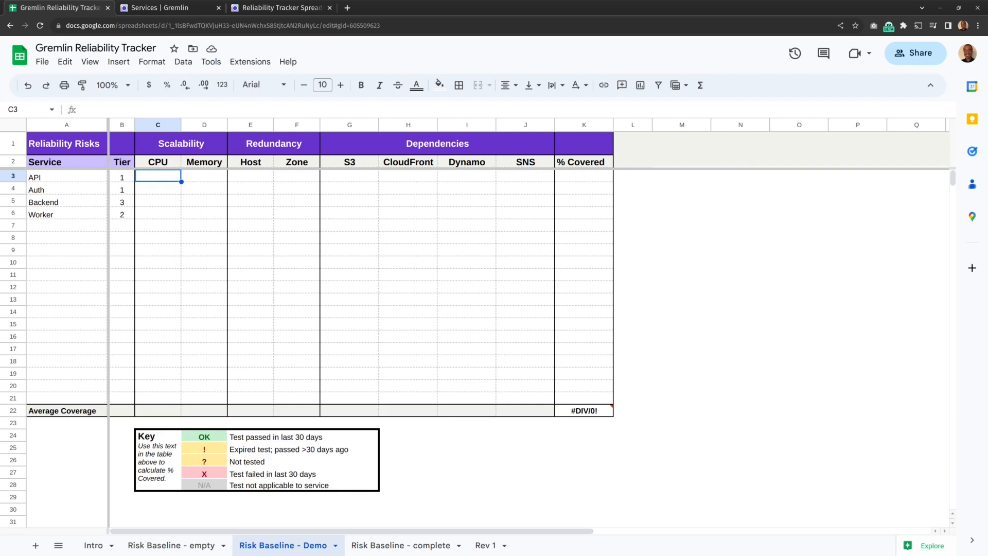
left_click(169, 167)
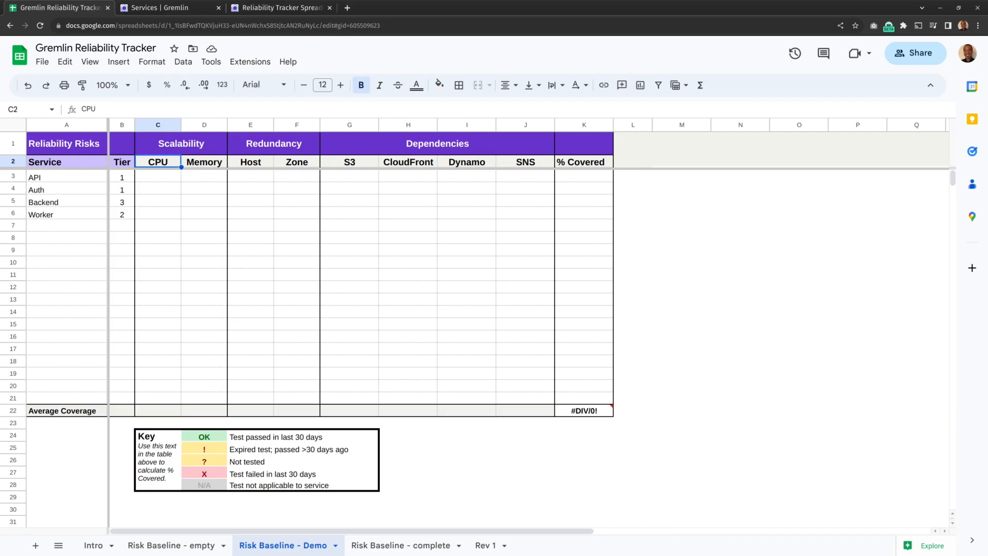
left_click(204, 161)
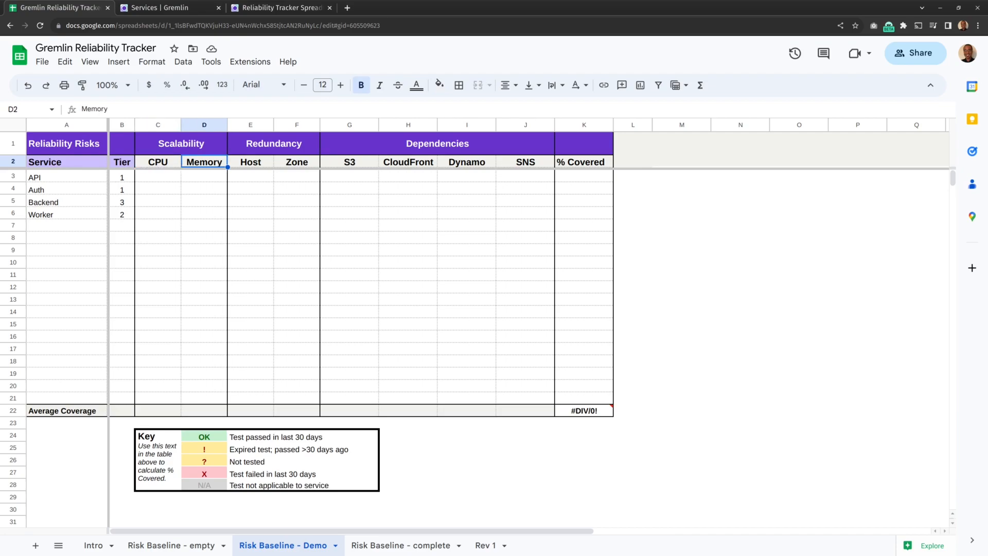
left_click(251, 162)
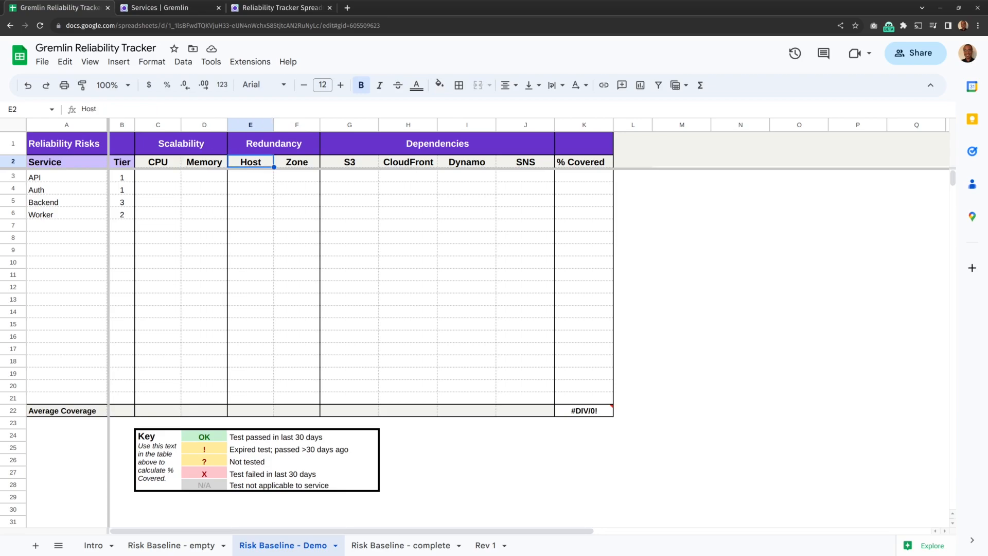
left_click(297, 161)
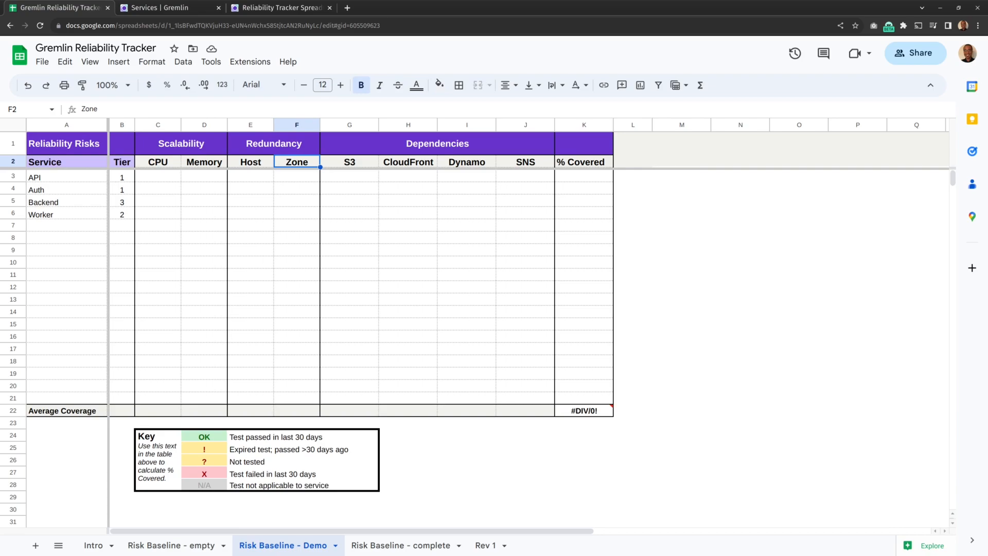
left_click(350, 162)
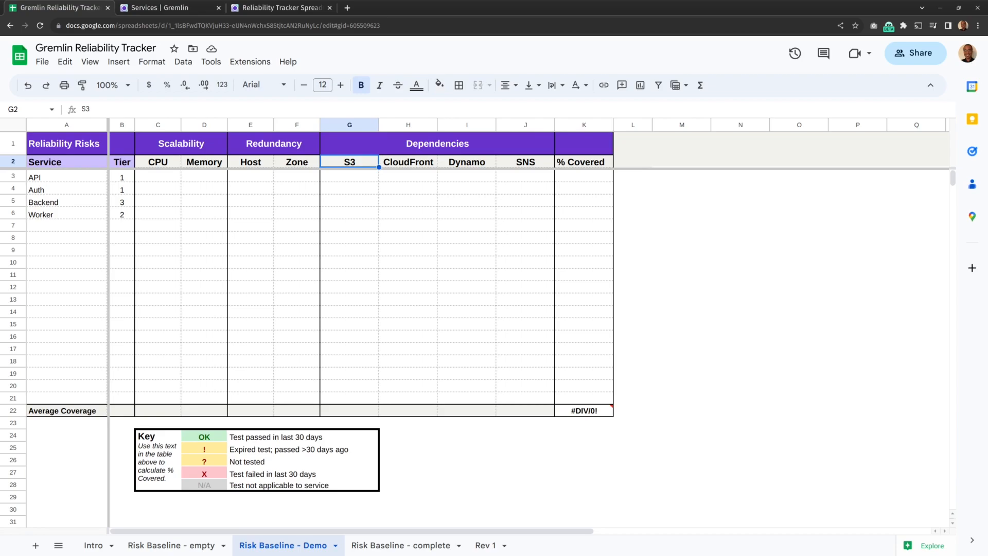
left_click(408, 162)
left_click(467, 161)
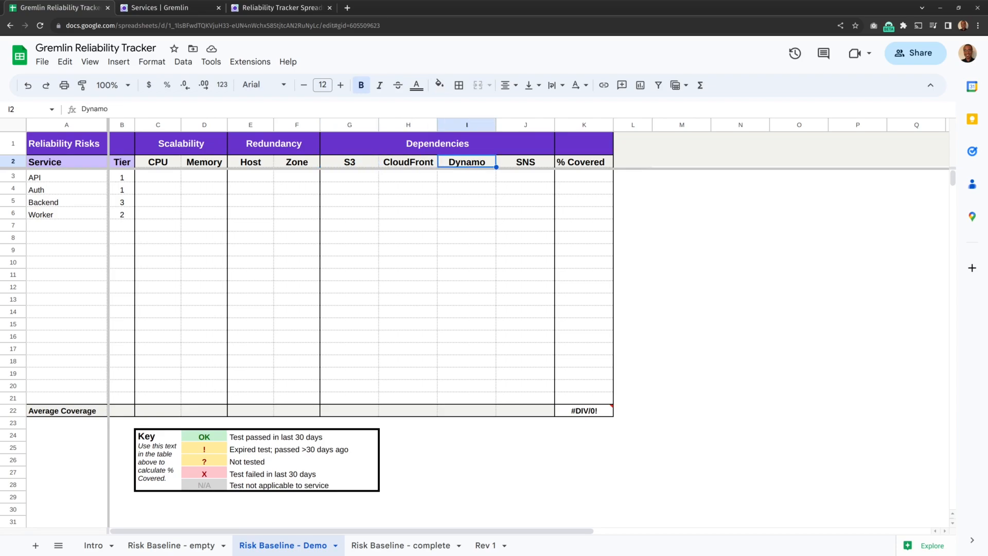
left_click(525, 162)
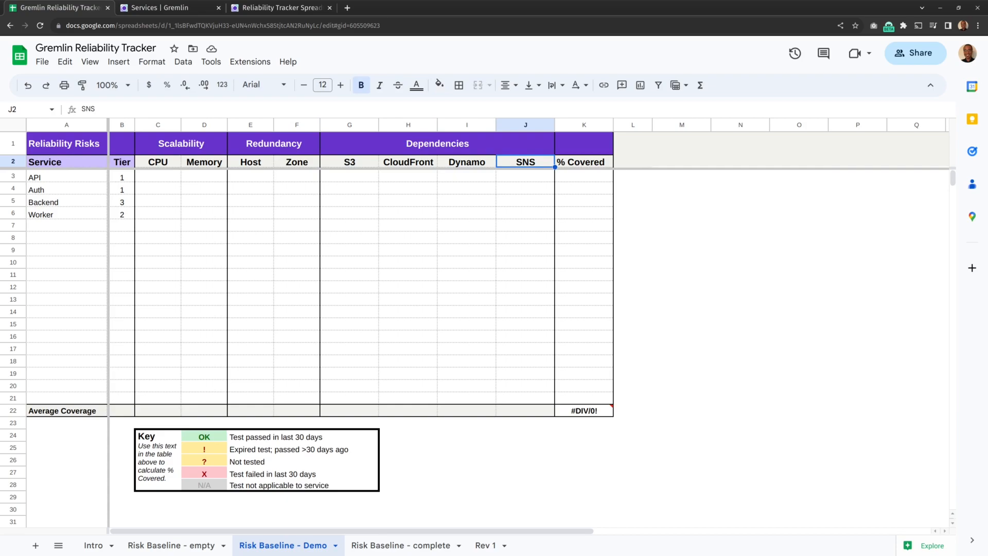
- Mark every test of the four services as not tested by entering ? in C3 and filling it across C3:J6
left_click(163, 179)
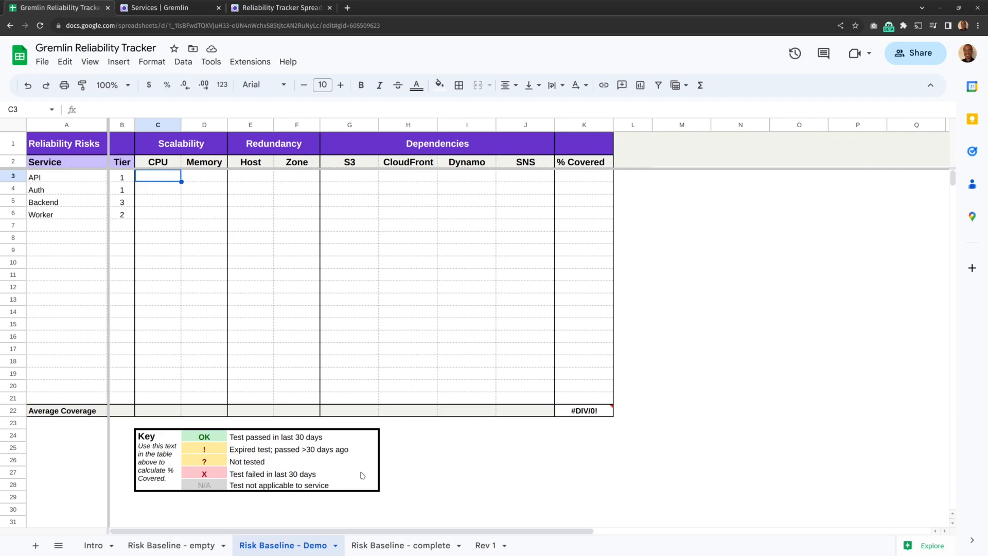
type("?")
key("Tab")
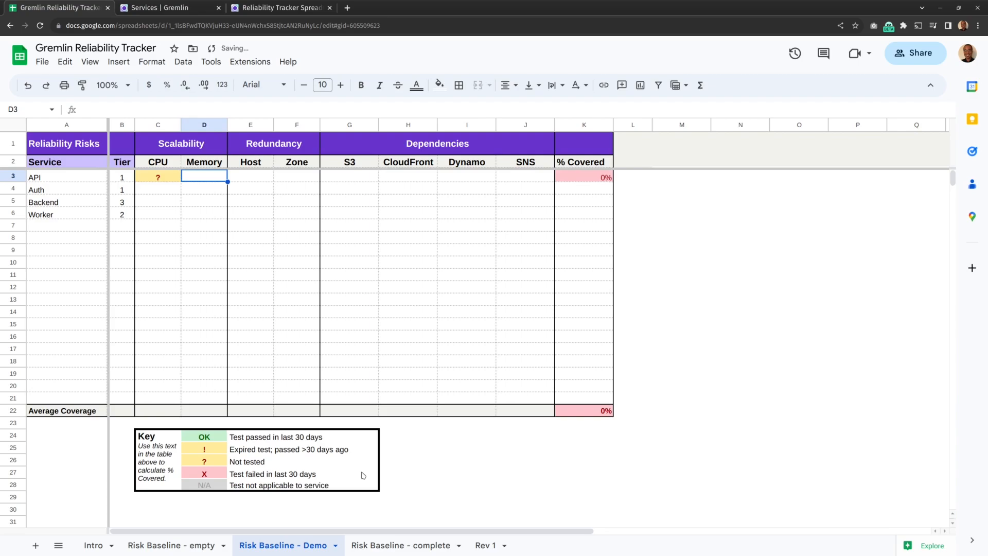
left_click(169, 180)
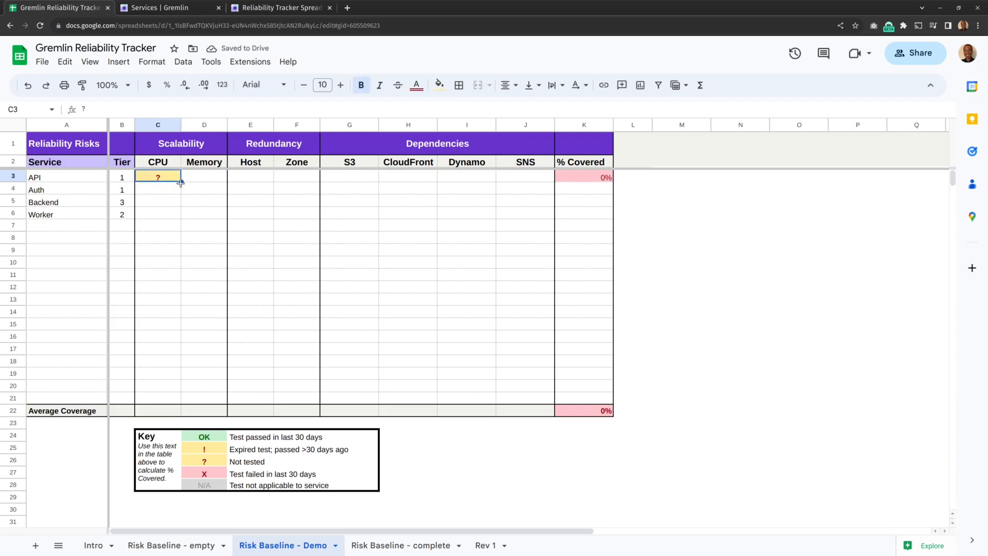
left_click_drag(180, 182, 546, 218)
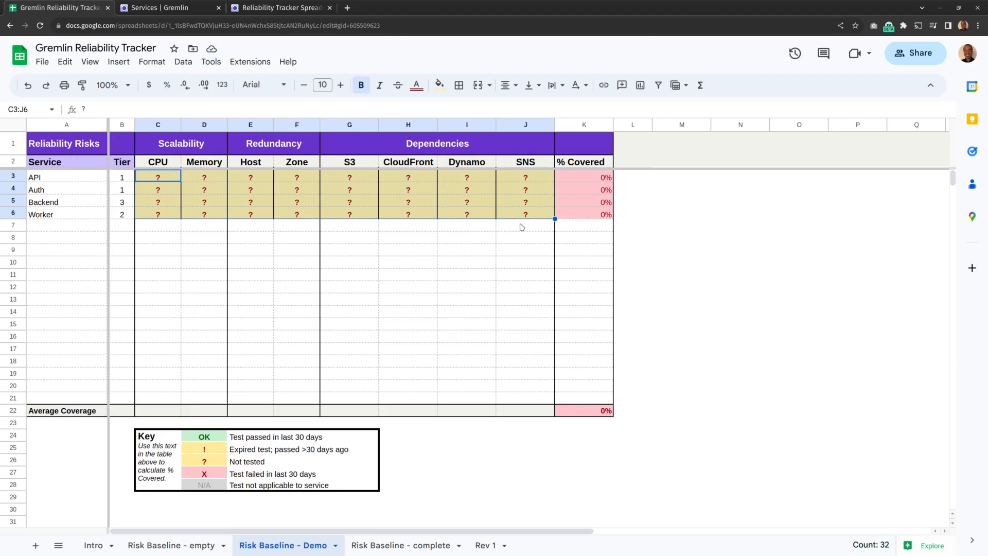
- Mark all four dependency tests of the Worker service as N/A, from S3 through SNS (G6:J6)
left_click(351, 213)
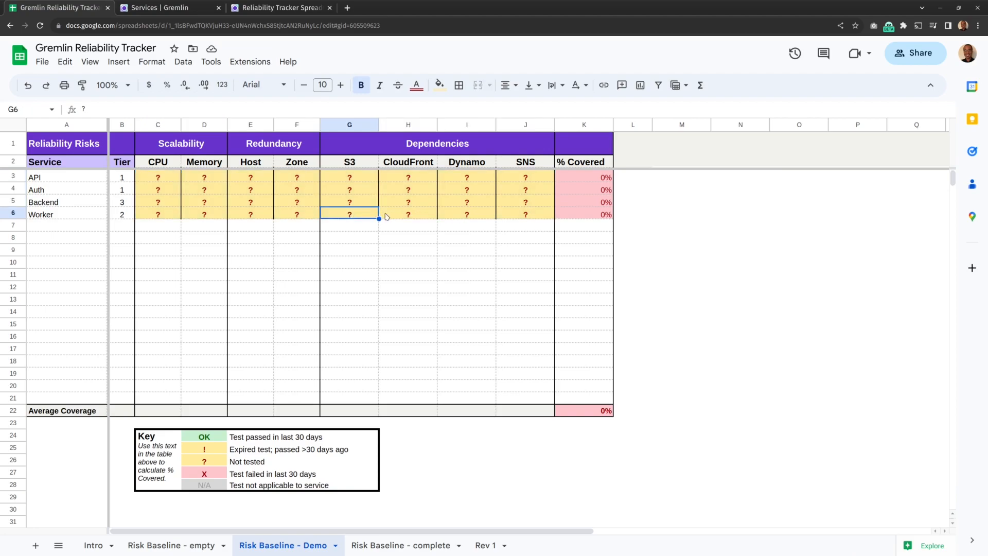
type("N/A")
key("Return")
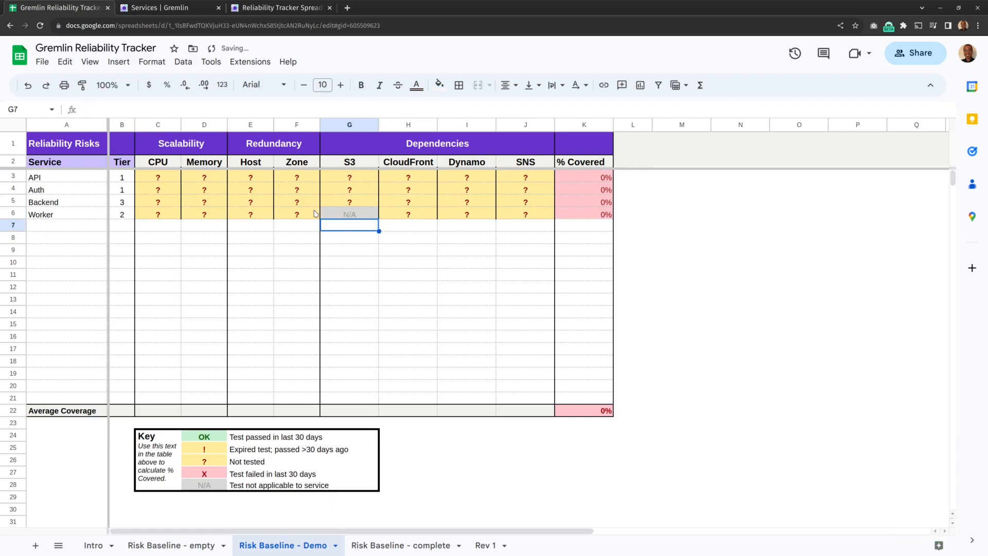
left_click(362, 212)
left_click_drag(460, 211, 507, 215)
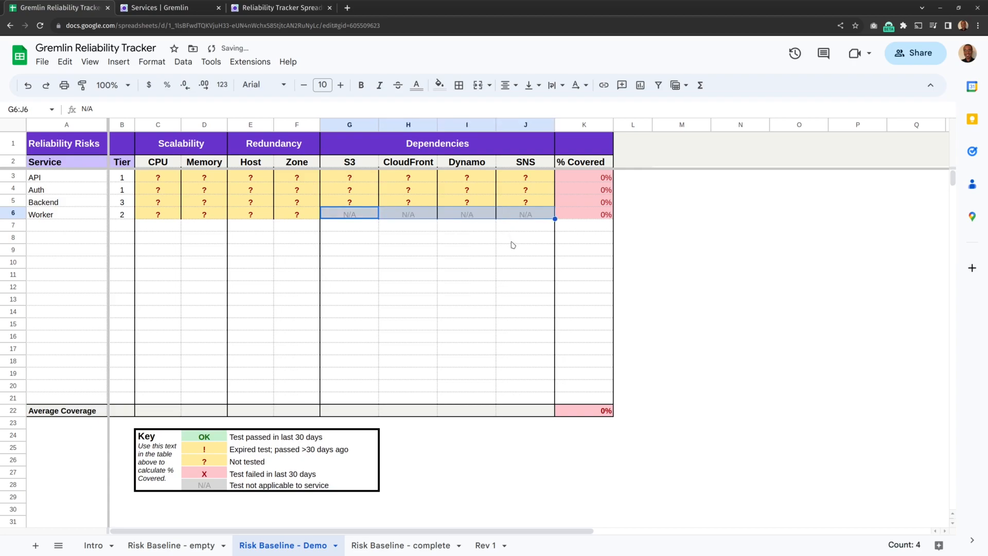
left_click(332, 225)
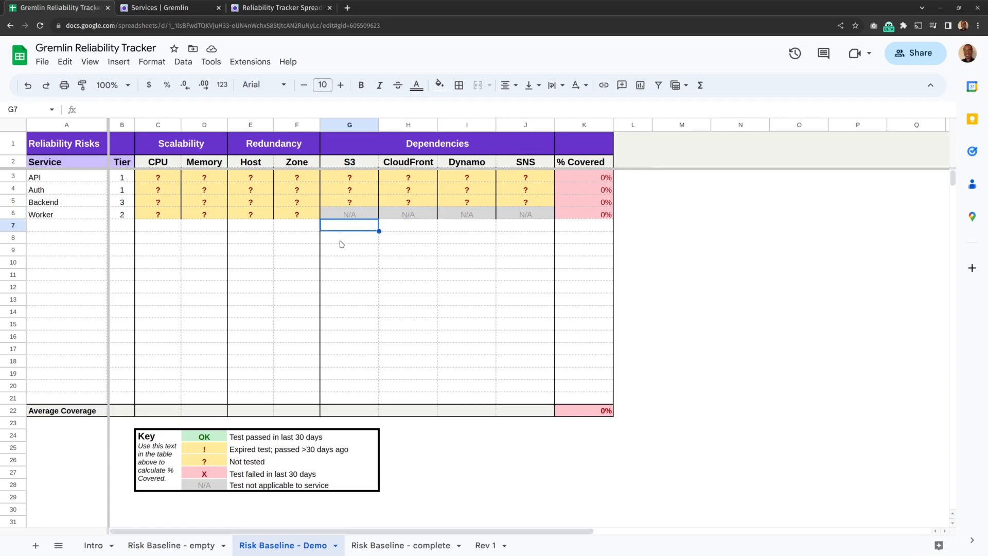
- Switch to the Gremlin services page and examine the reliability score and test results of Balance Reader - Bank - SpringJava
left_click(158, 13)
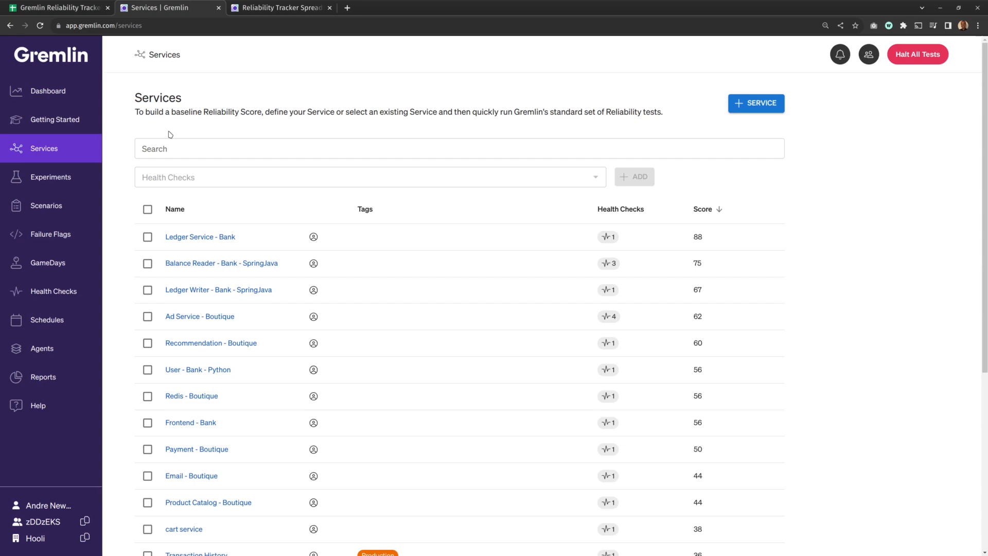
left_click(229, 264)
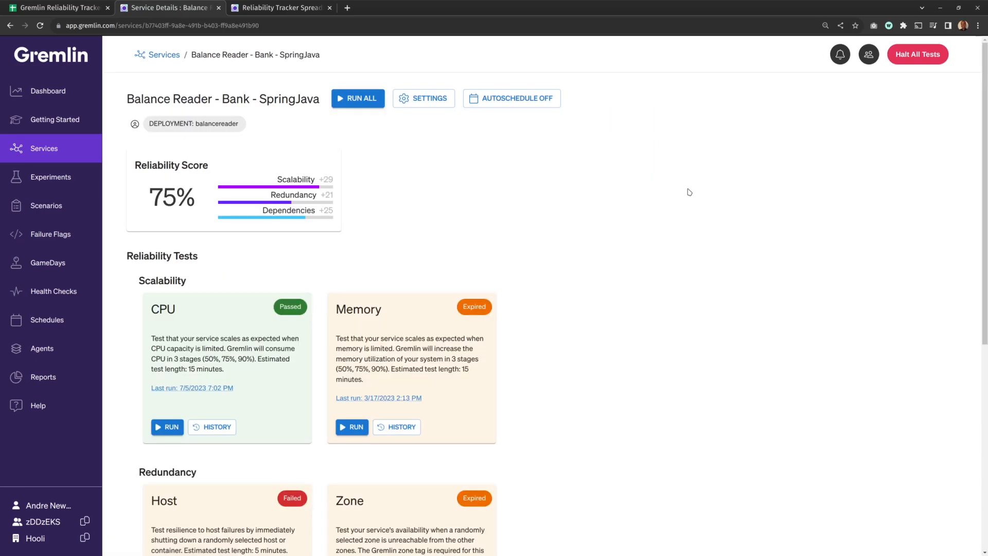
scroll(530, 322, "down", 2)
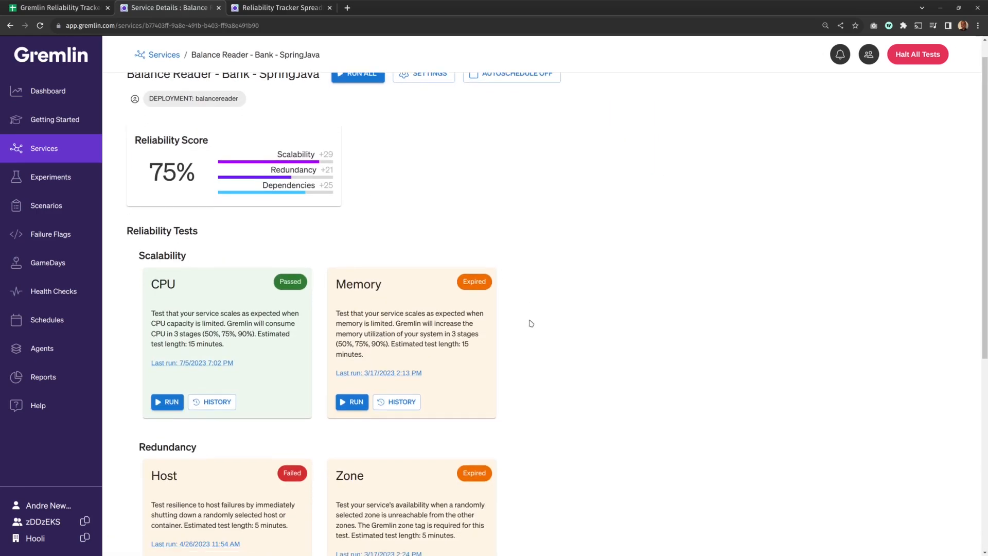
scroll(532, 323, "down", 5)
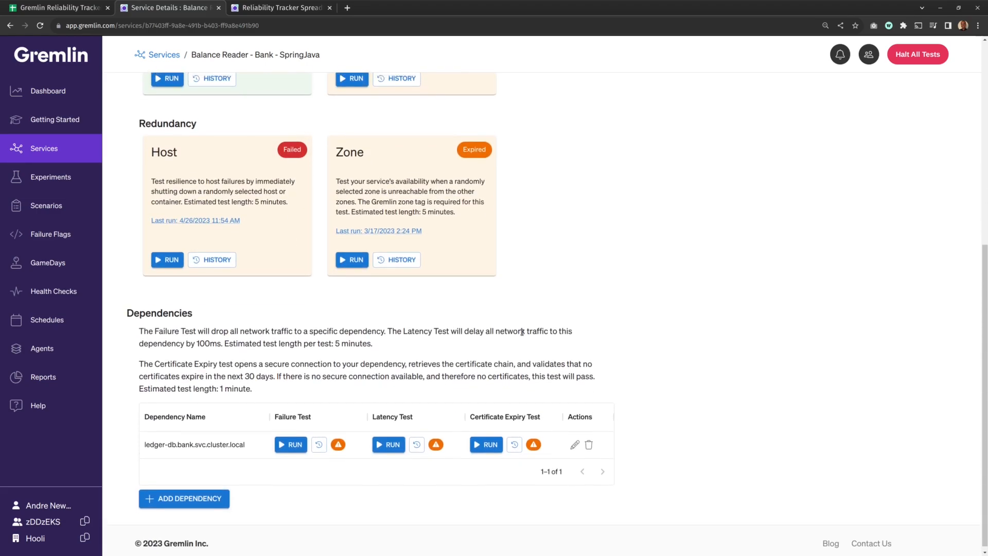
scroll(525, 318, "up", 5)
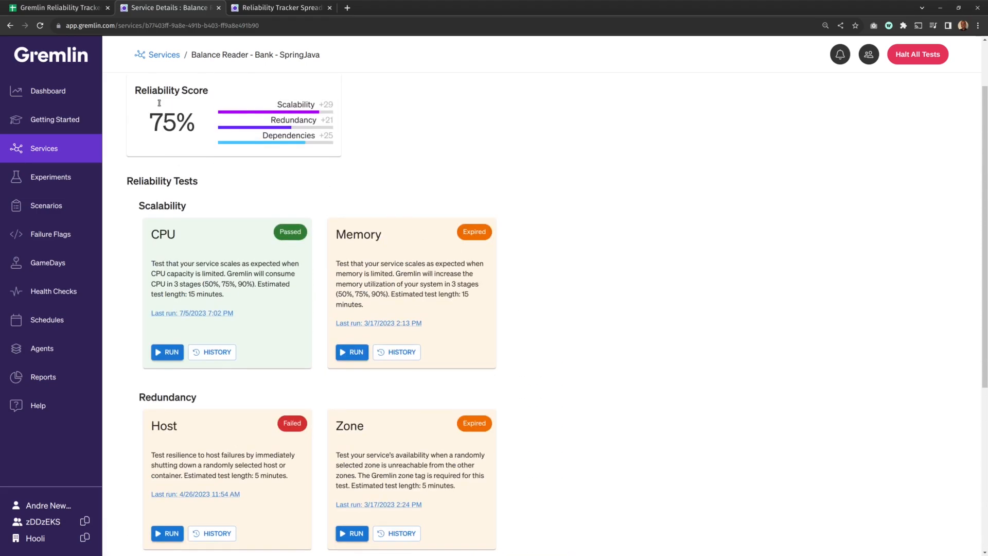
- Return to the Gremlin Reliability Tracker spreadsheet and compare the Risk Baseline - complete sheet with the Rev 1 sheet
left_click(90, 14)
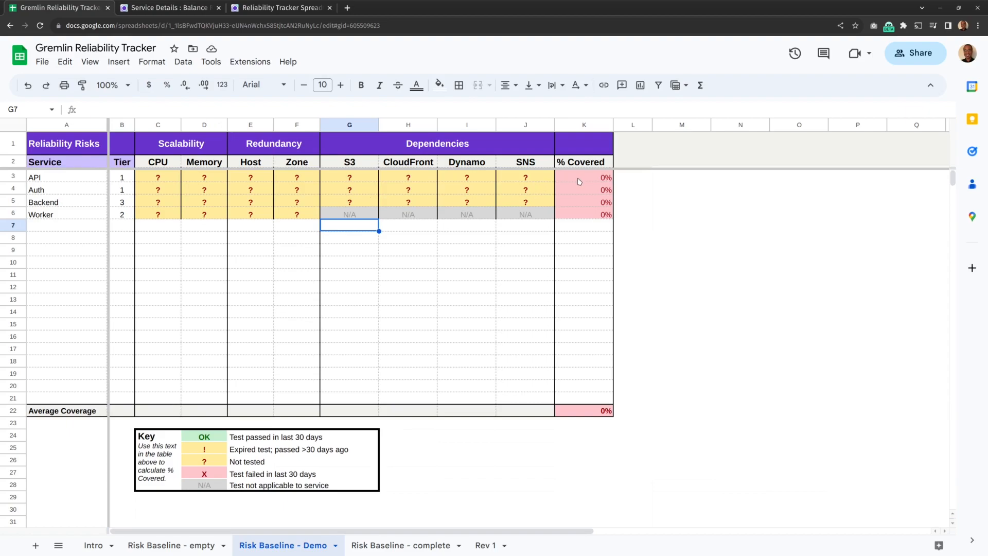
left_click(413, 548)
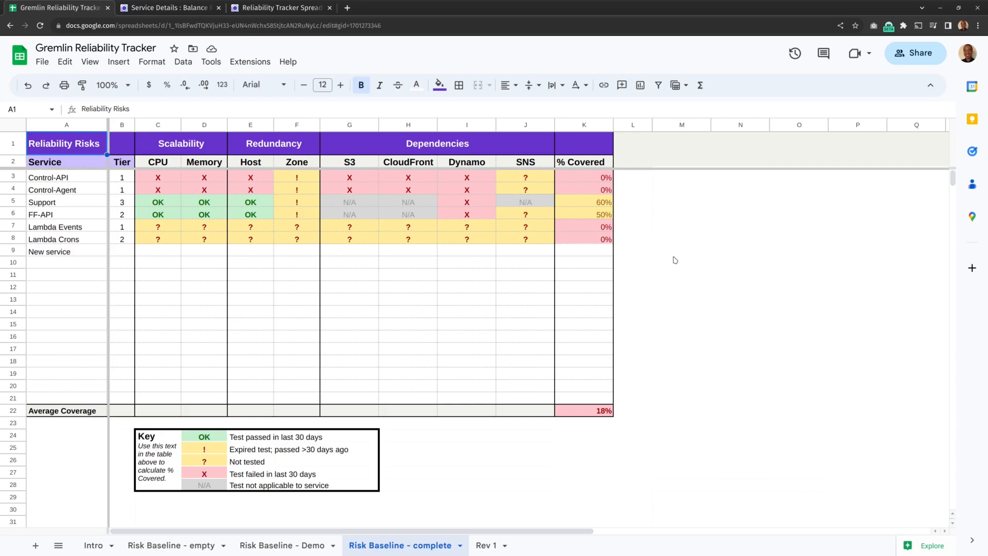
left_click(486, 546)
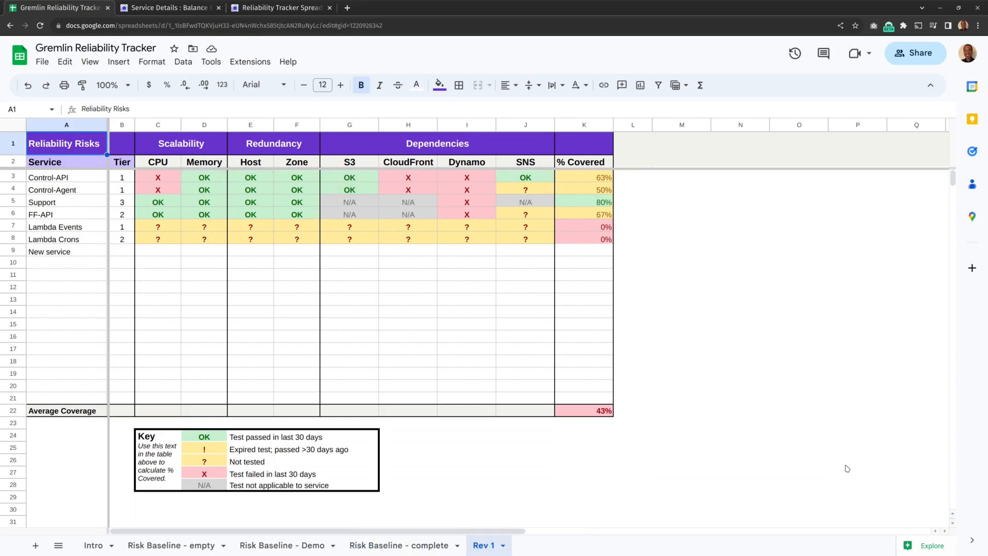